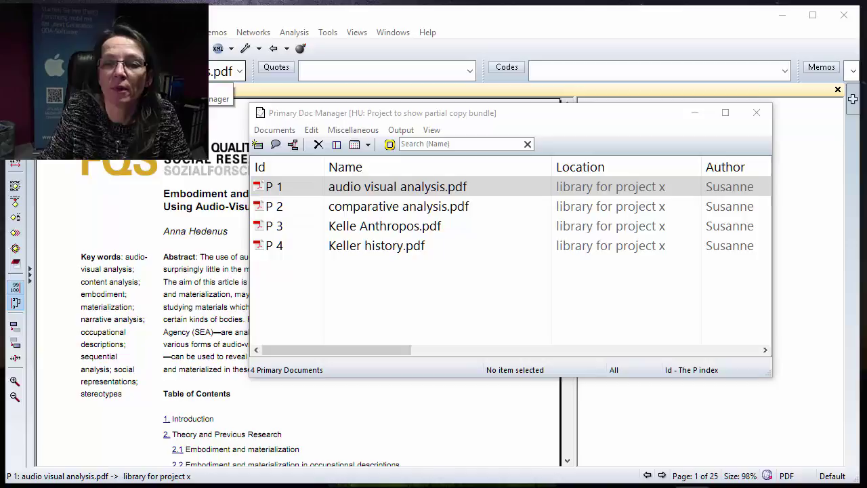
- Select comparative analysis.pdf and Keller history.pdf and bring up their Data Source Management menu
left_click(359, 213)
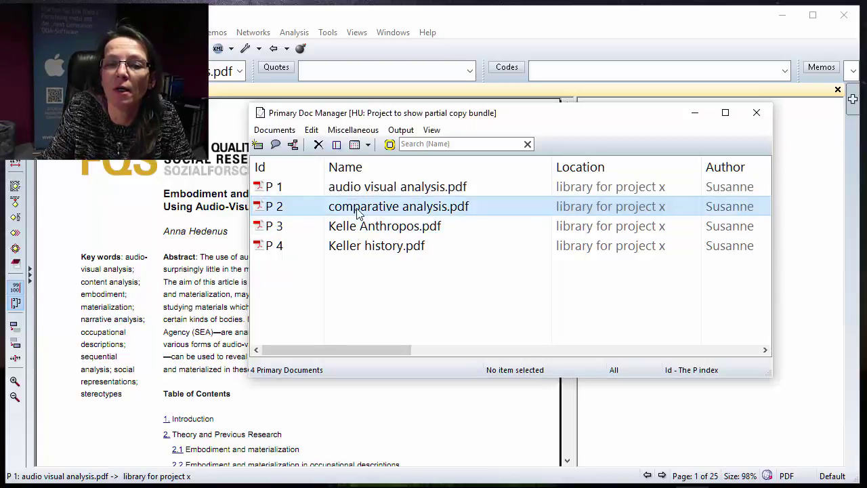
left_click(337, 252, "ctrl")
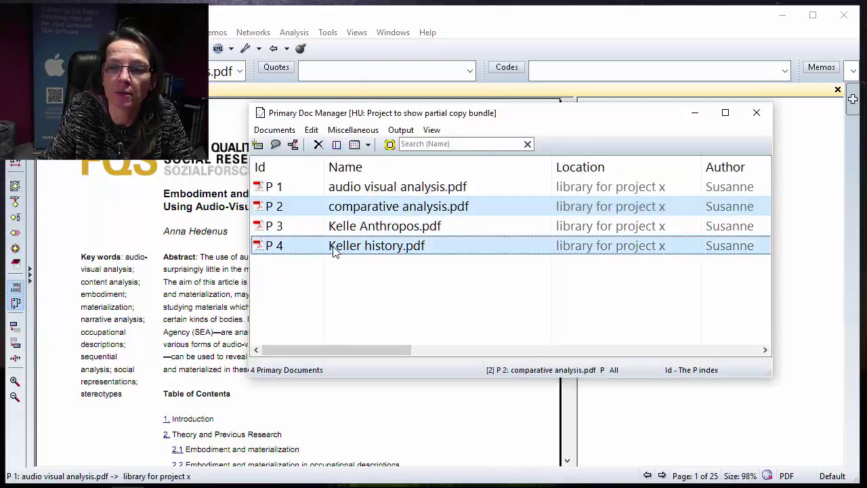
right_click(334, 250)
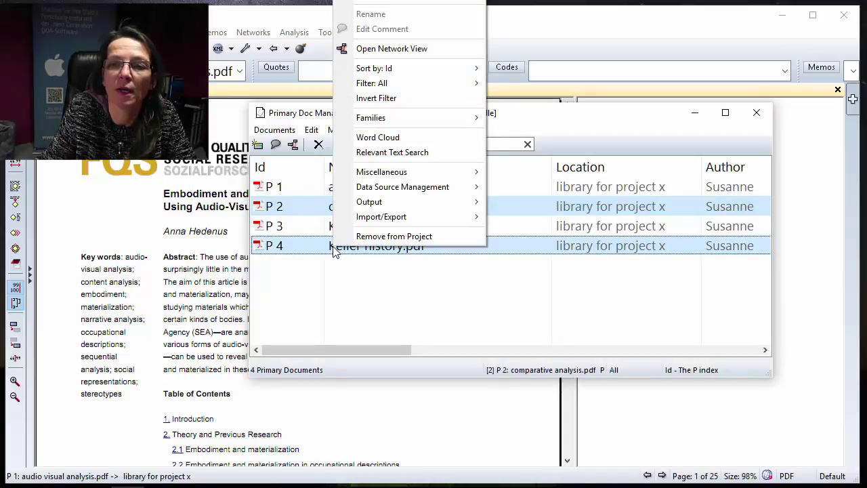
mouse_move(395, 194)
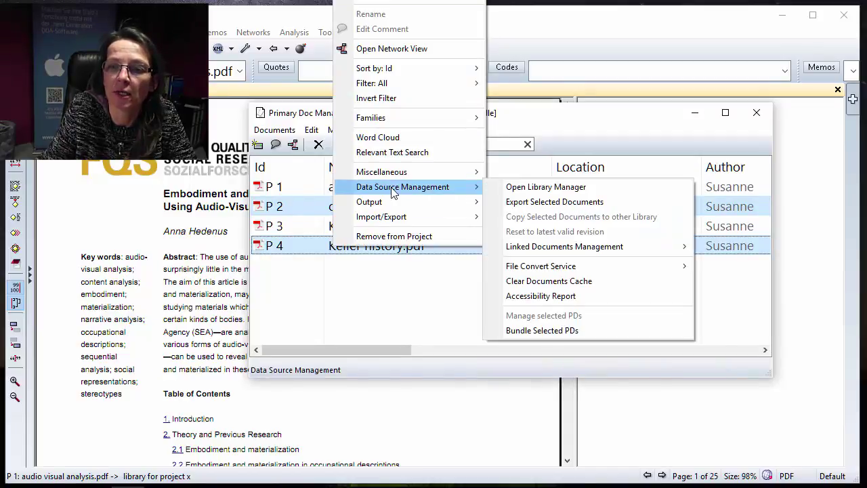
left_click(531, 331)
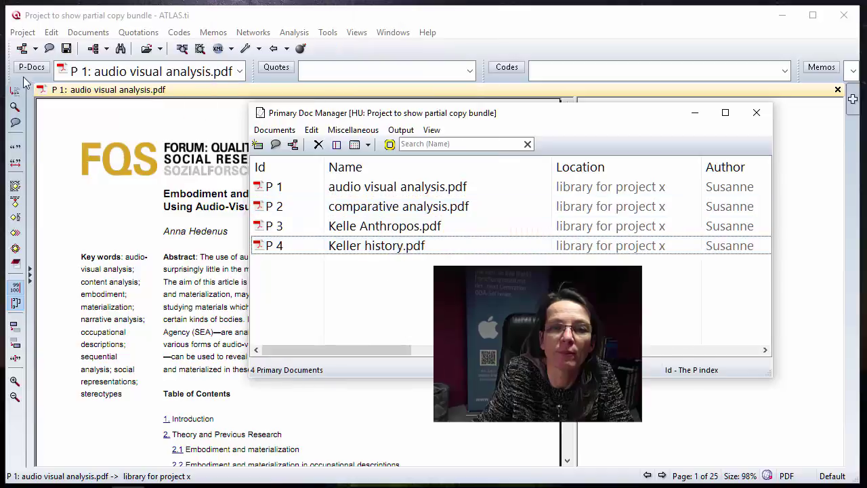
left_click(23, 33)
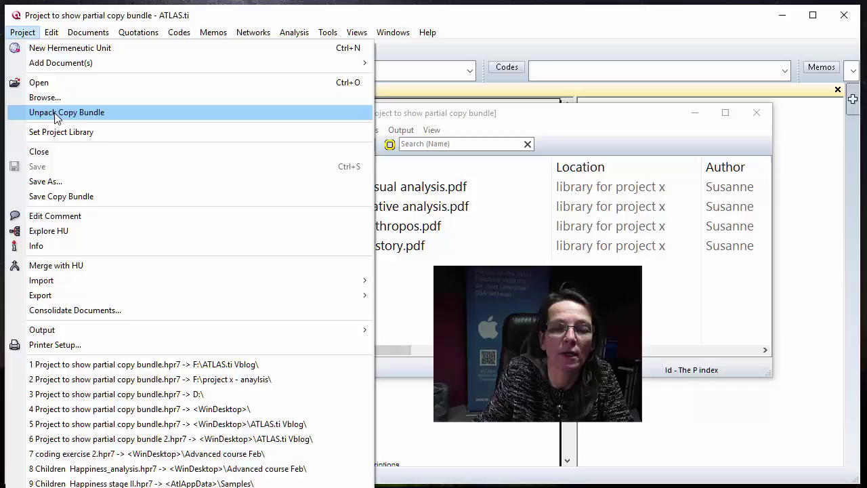
left_click(76, 199)
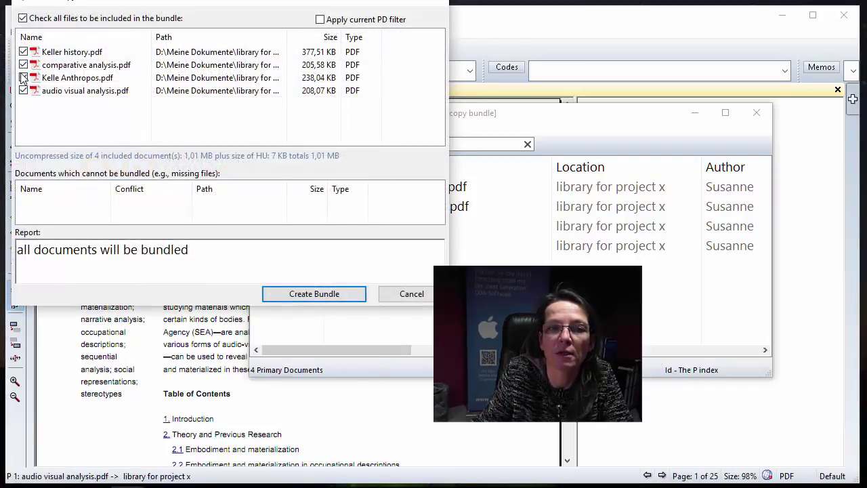
left_click(23, 78)
left_click(24, 90)
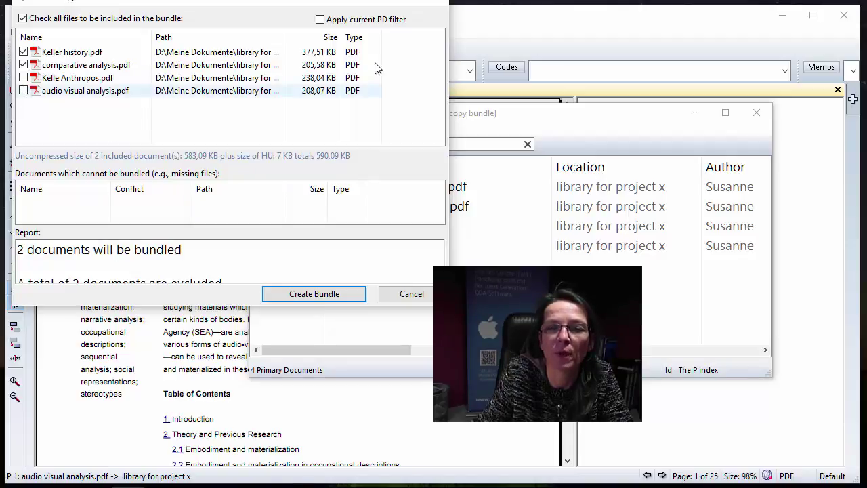
left_click(424, 295)
left_click(449, 207)
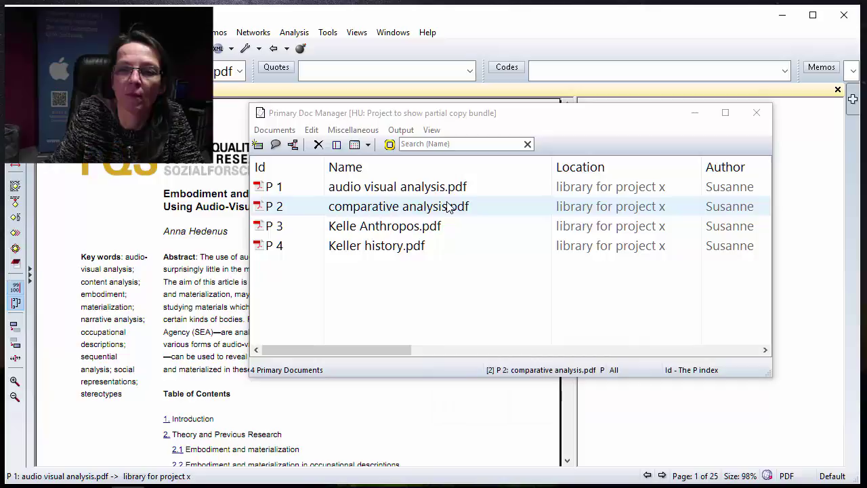
- Select P 2 and P 4 and choose Bundle Selected PDs for just those two documents
left_click(451, 206)
left_click(378, 246, "ctrl")
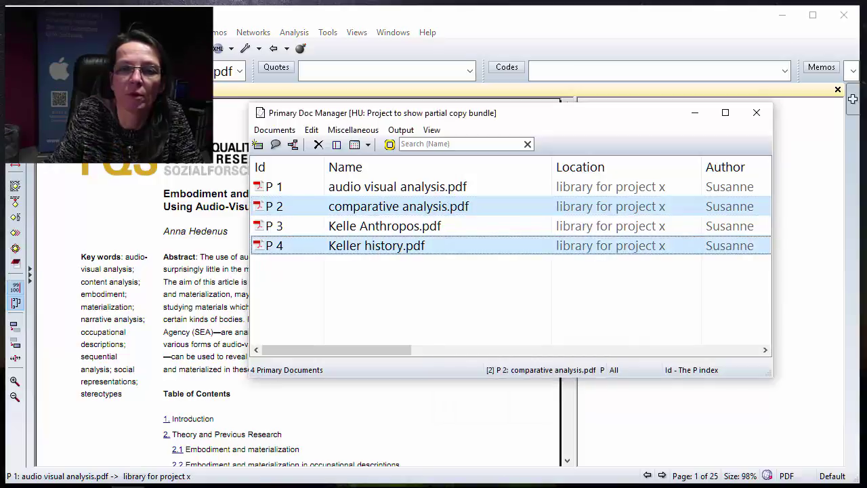
right_click(357, 208)
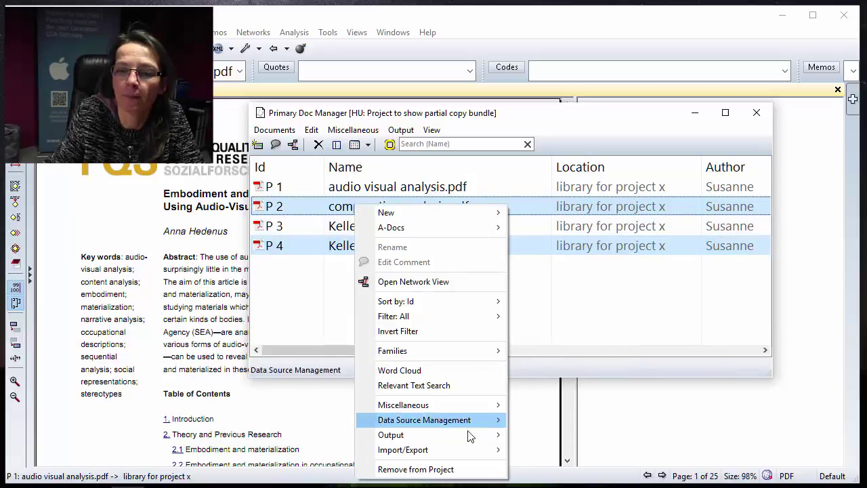
mouse_move(473, 418)
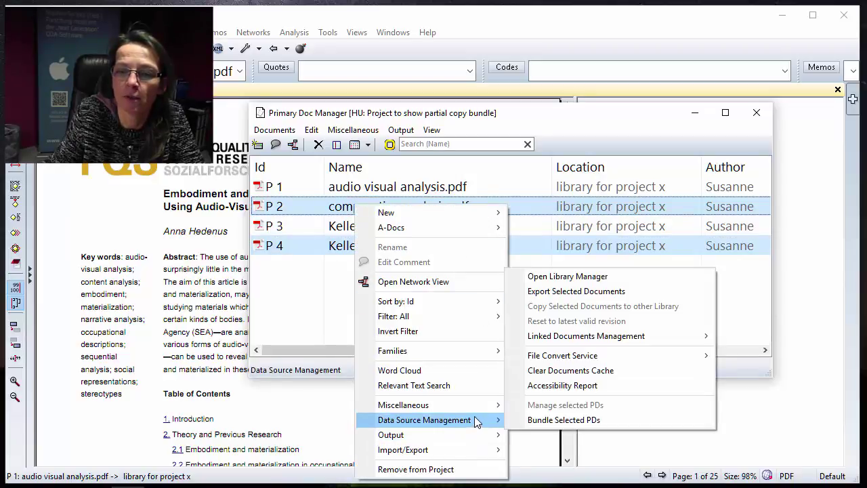
left_click(549, 420)
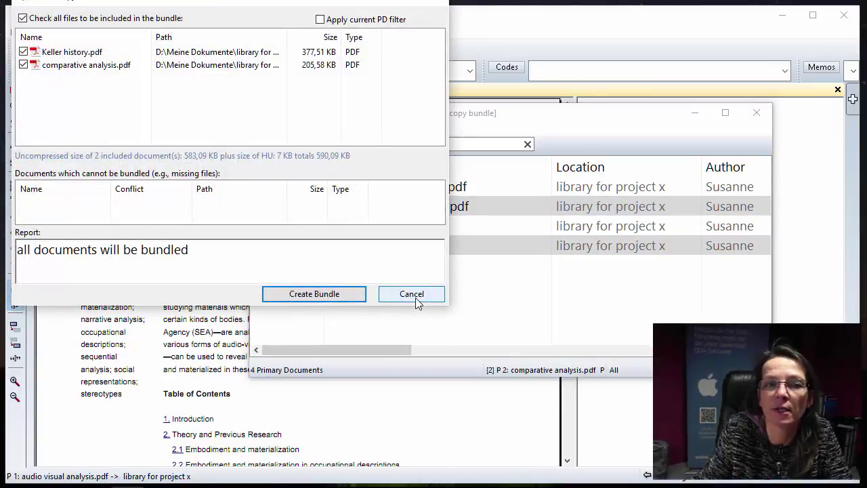
- Create the bundle and save it as 'Project to show partial copy bundle 16_2_2016.atlcb'
left_click(314, 294)
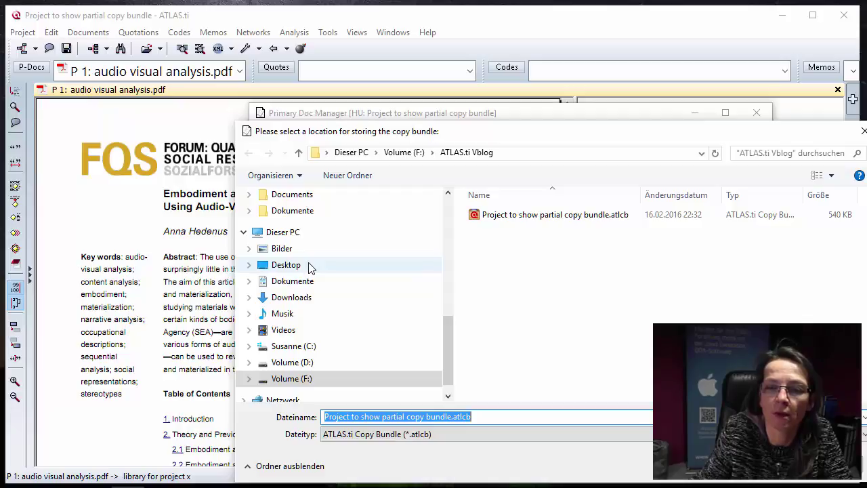
left_click(452, 417)
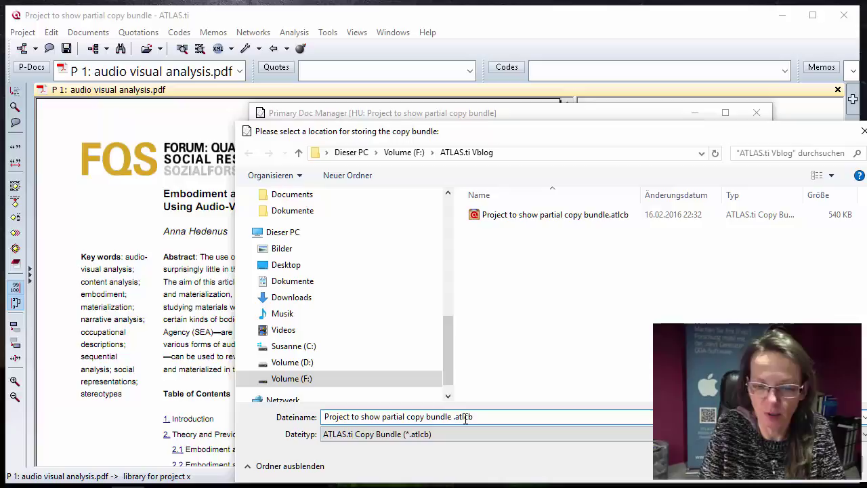
type("16_2_20")
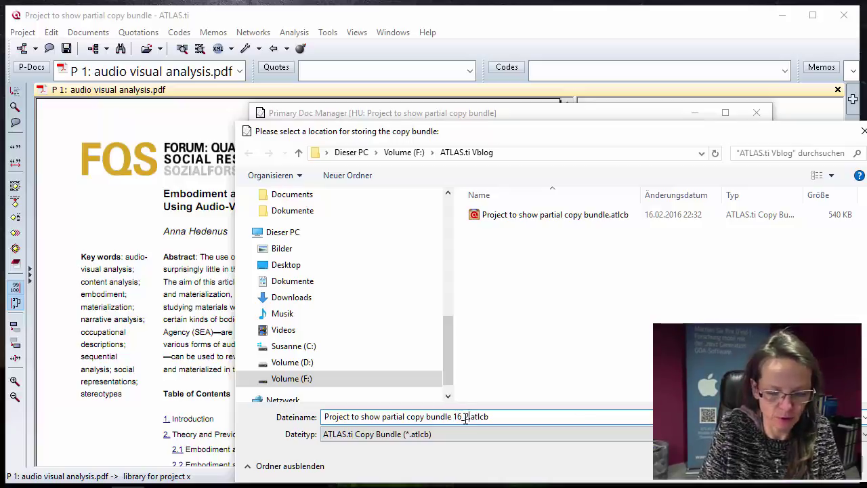
type("16")
key("Return")
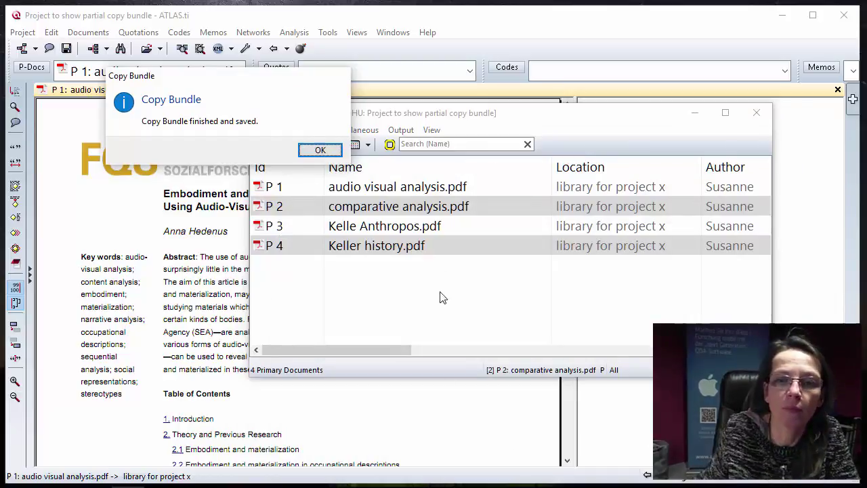
left_click(318, 152)
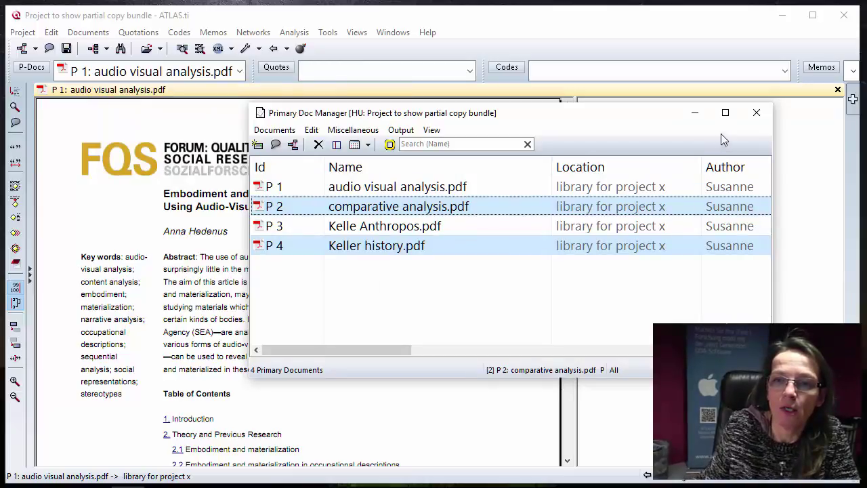
- Close the Primary Doc Manager
left_click(757, 114)
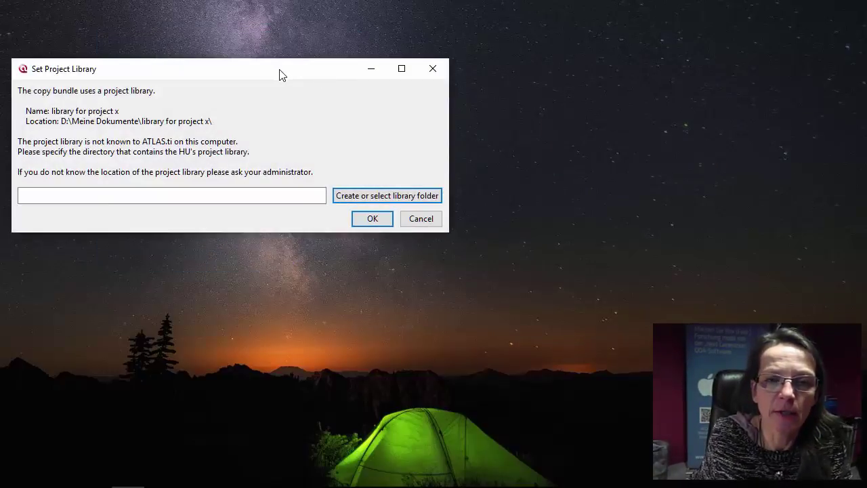
- Move the Set Project Library dialog to the centre and browse for a library folder
left_click_drag(280, 71, 410, 77)
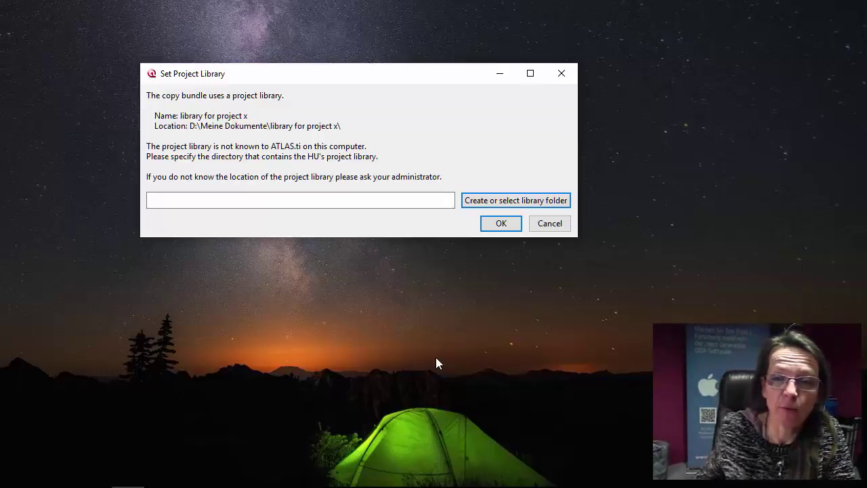
left_click(486, 205)
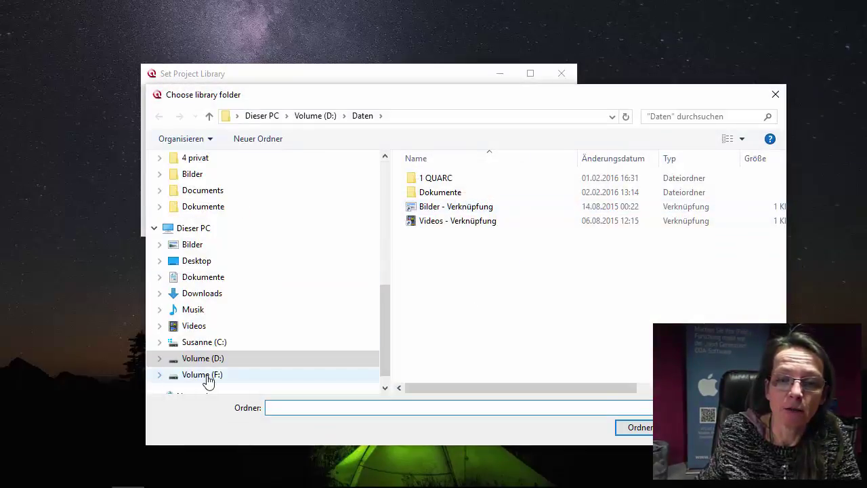
- Create a new folder 'project x - analysis' on Volume (F:) and open it
left_click(204, 375)
right_click(511, 287)
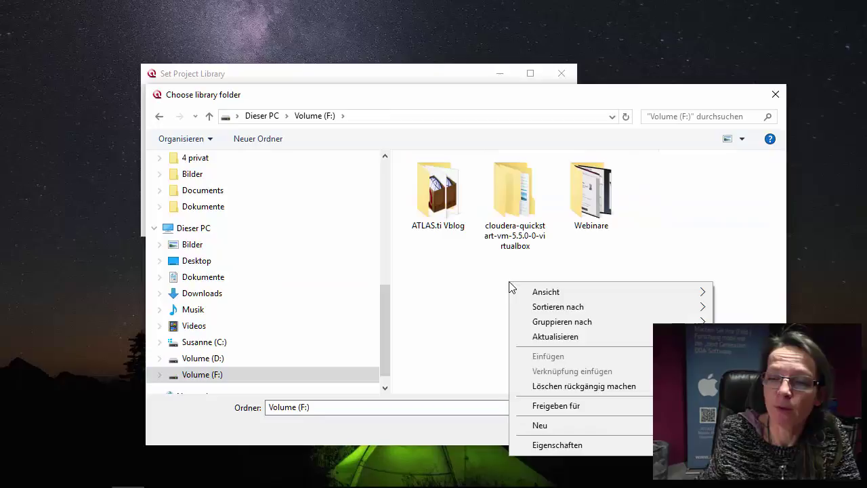
mouse_move(586, 424)
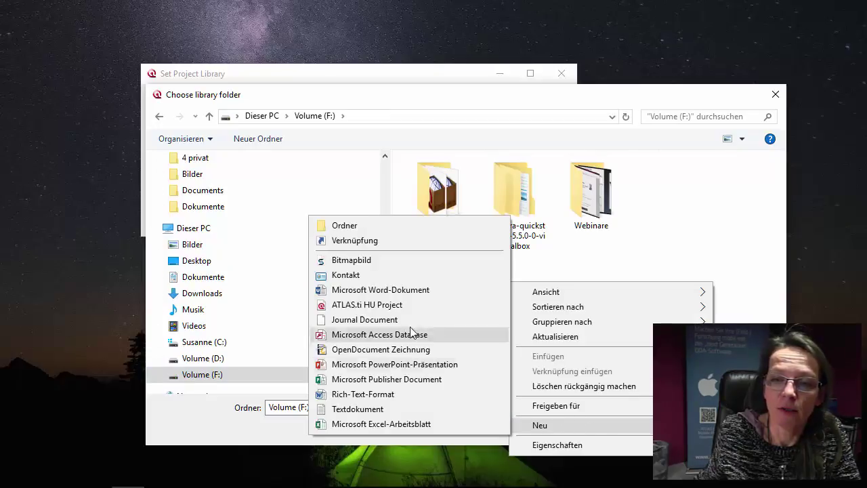
left_click(396, 226)
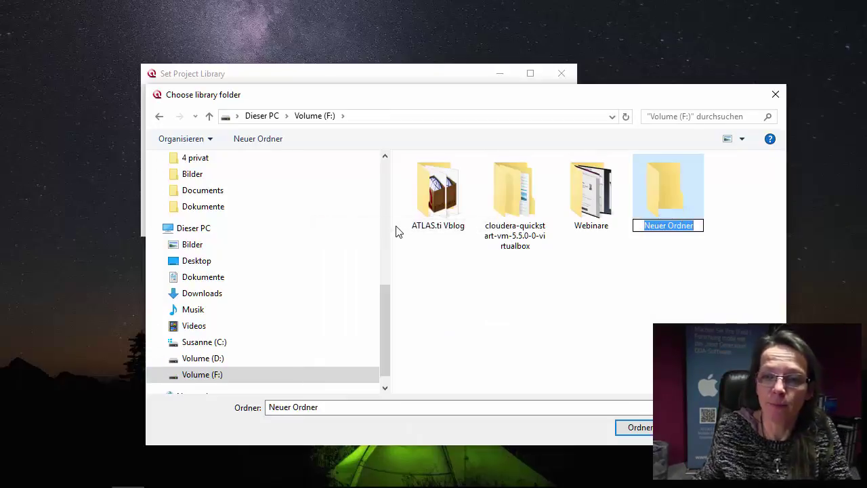
type("project")
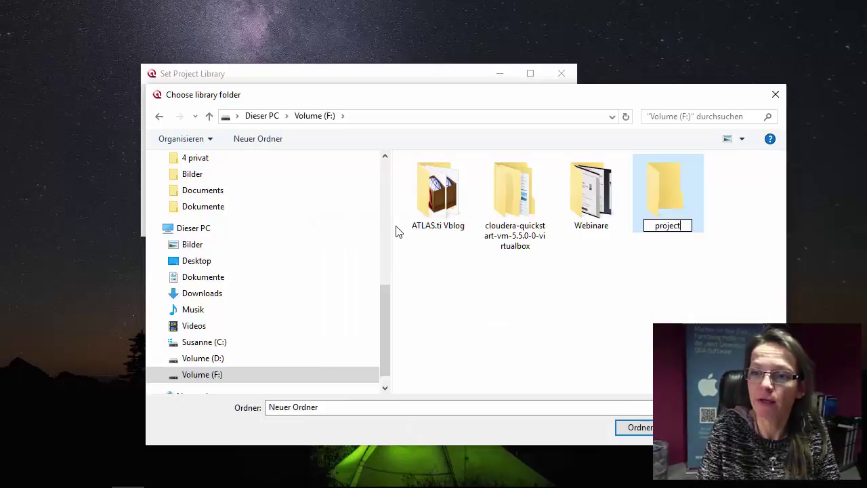
type(" x - an")
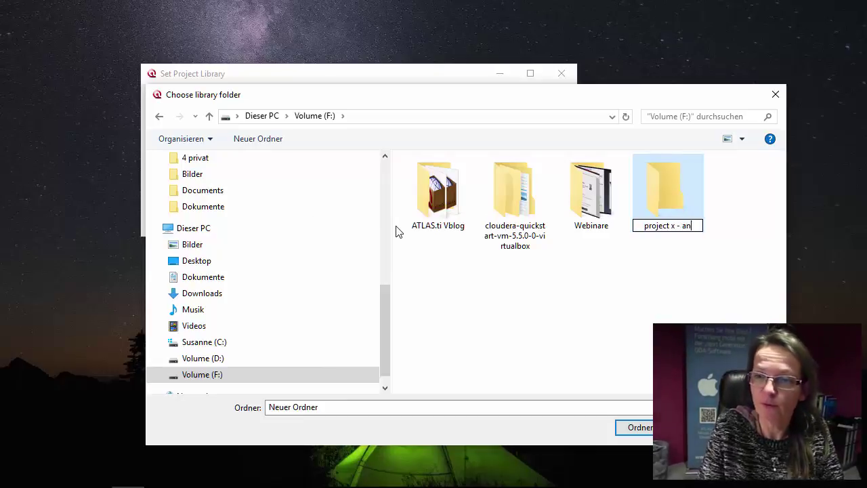
type("alysis")
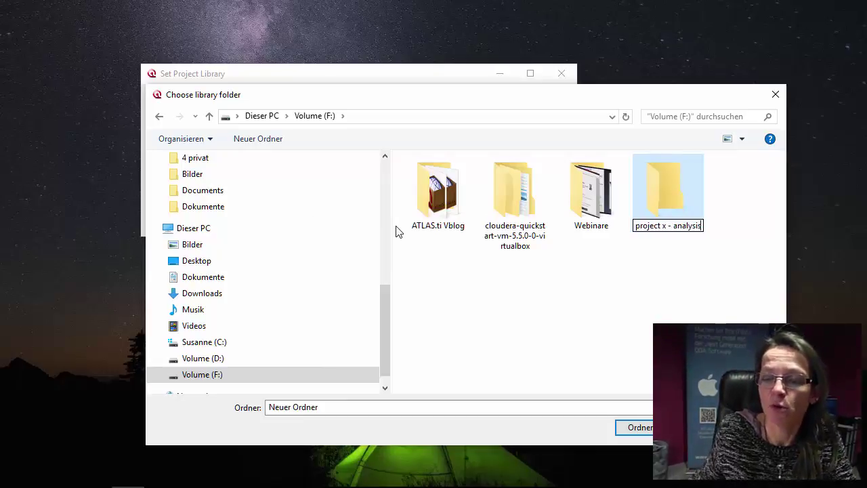
left_click(662, 186)
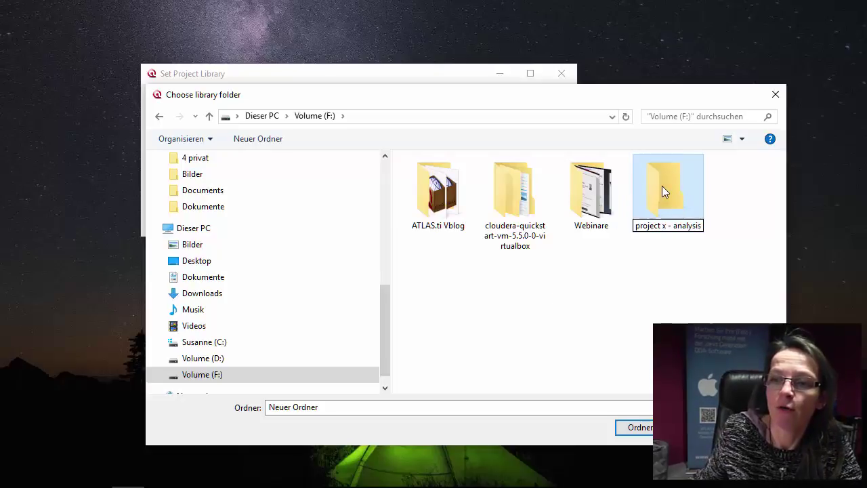
double_click(662, 186)
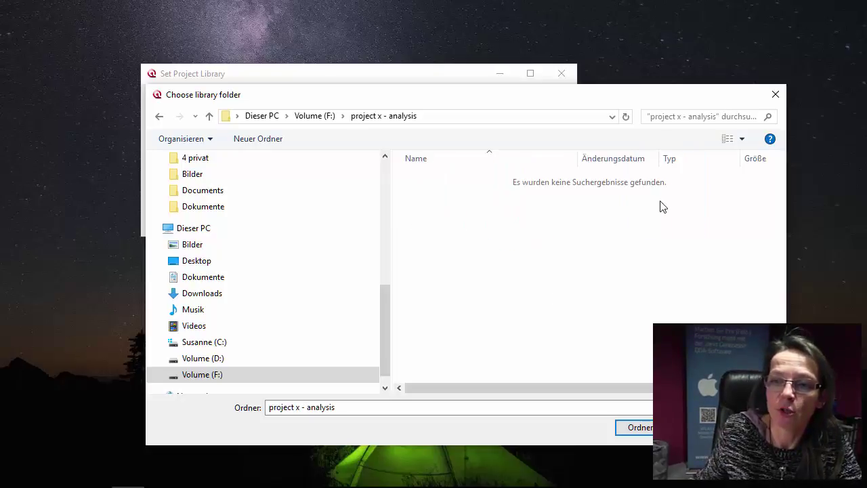
- Create a 'project library' folder inside it and accept it as the library folder
right_click(503, 222)
mouse_move(552, 358)
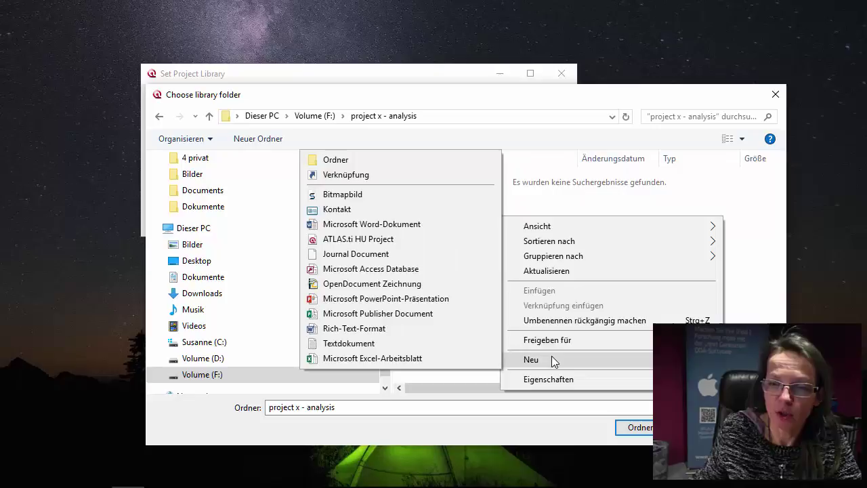
left_click(398, 161)
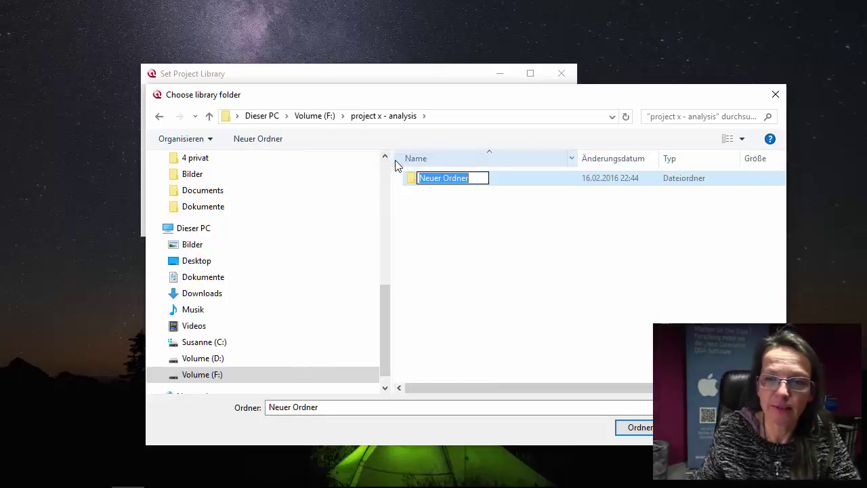
type("pr")
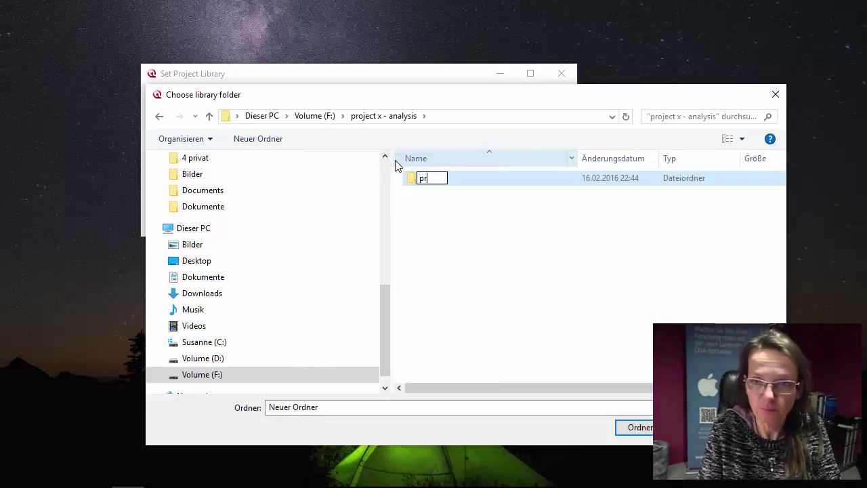
type("oject ")
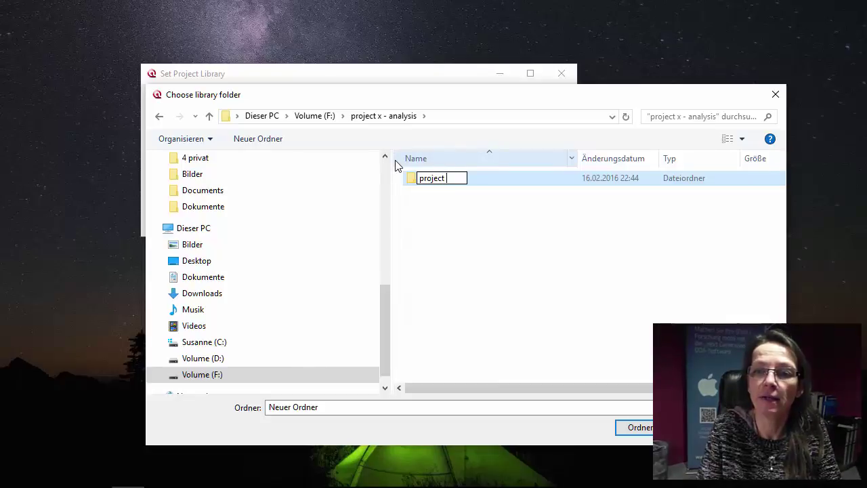
type("library")
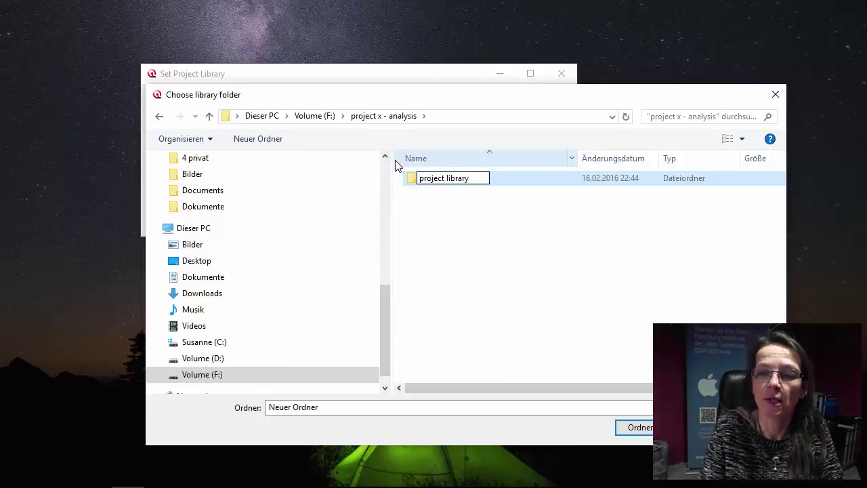
key("Return")
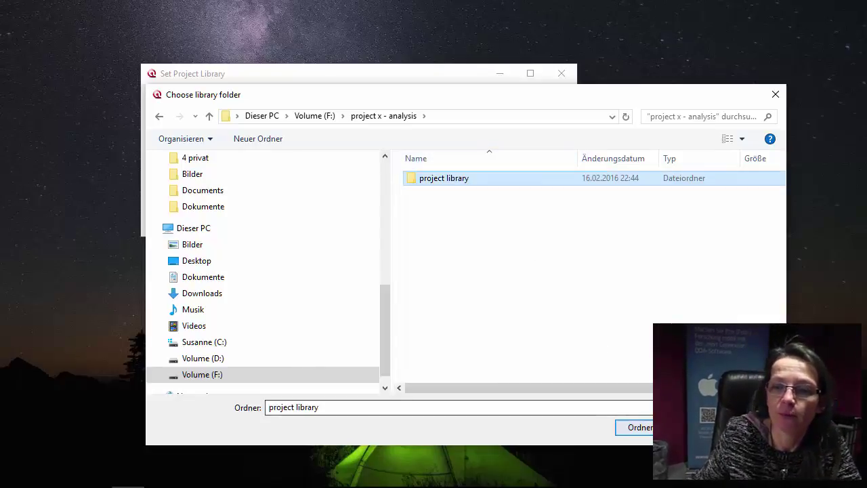
key("Return")
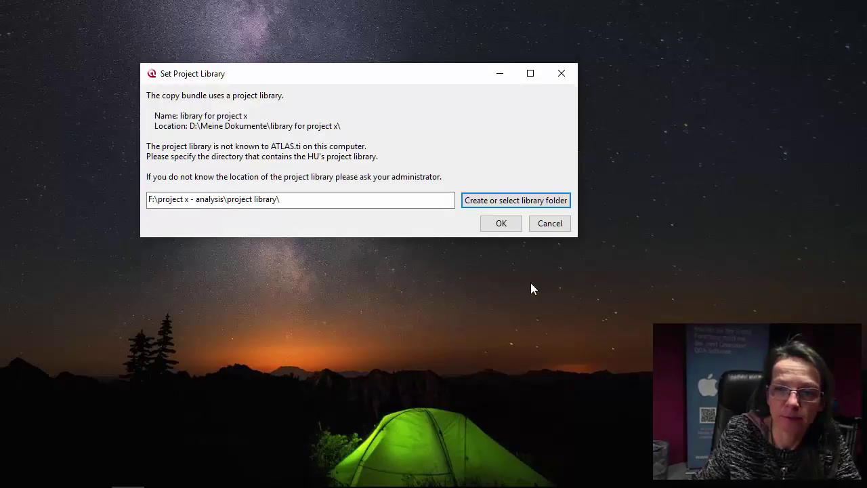
- Confirm the library, set the HU path to F:\project x - analysis, and unbundle
left_click(501, 223)
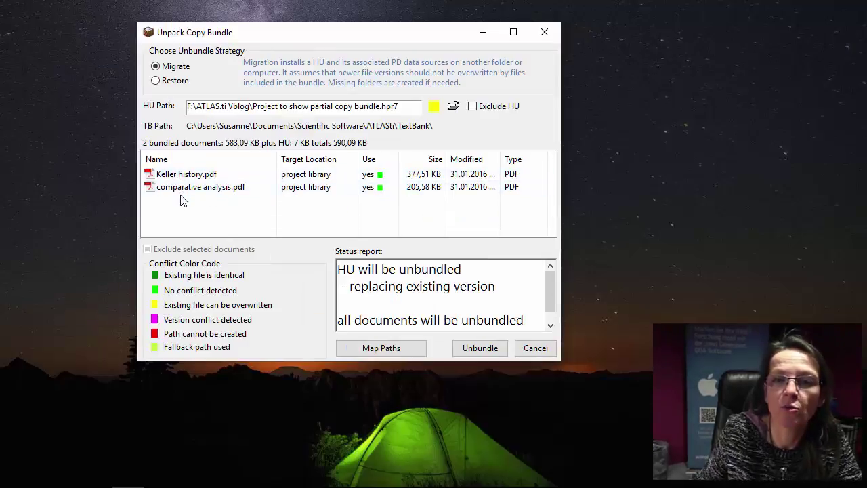
left_click(458, 107)
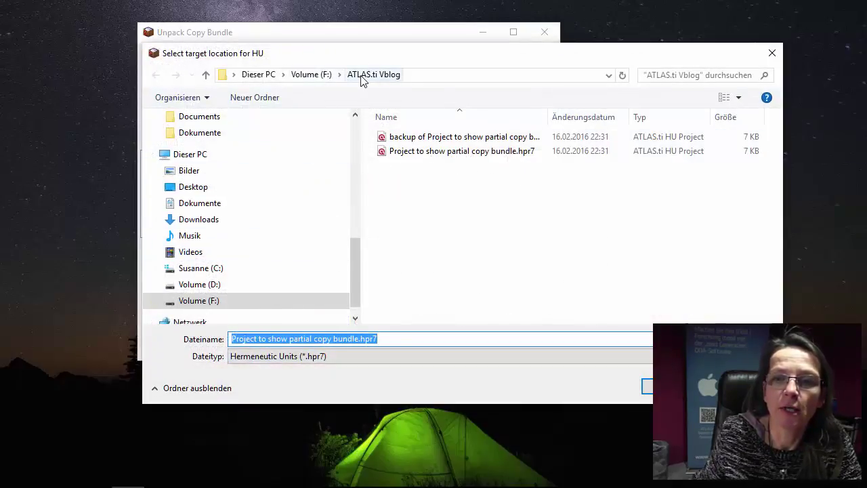
left_click(325, 77)
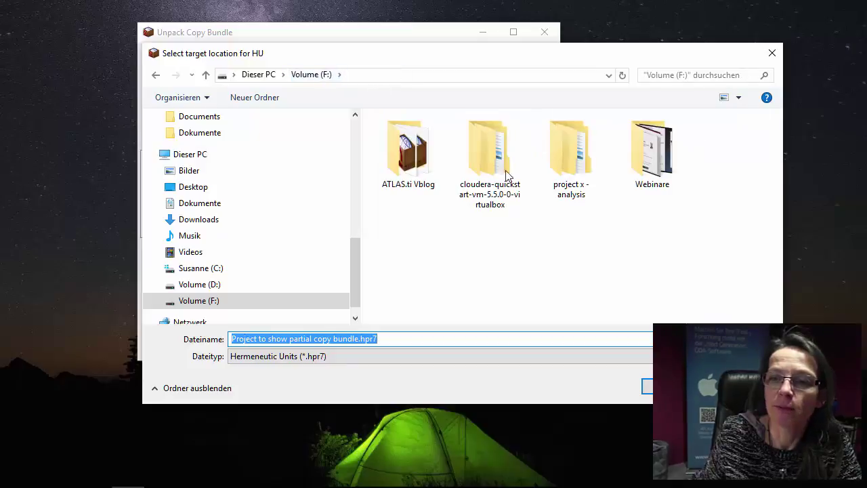
double_click(558, 152)
key("Return")
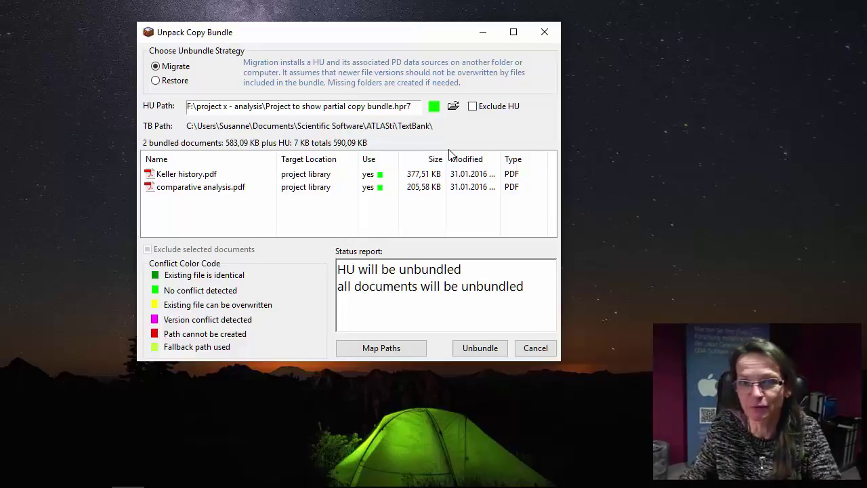
left_click(482, 348)
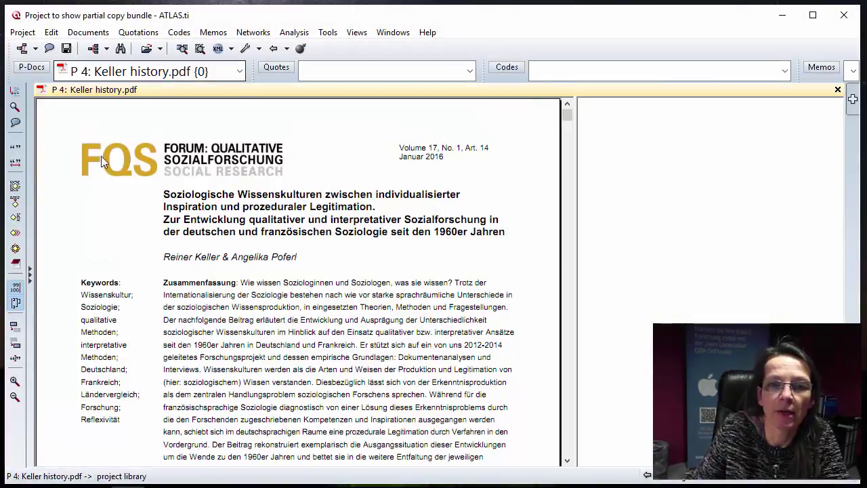
- Try loading P 3, P 2 and P 1, then list all documents in the Primary Doc Manager
left_click(239, 71)
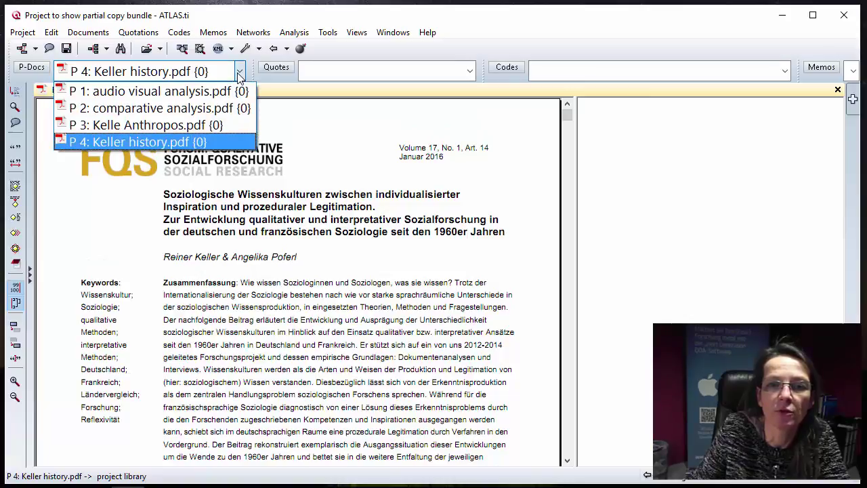
left_click(226, 126)
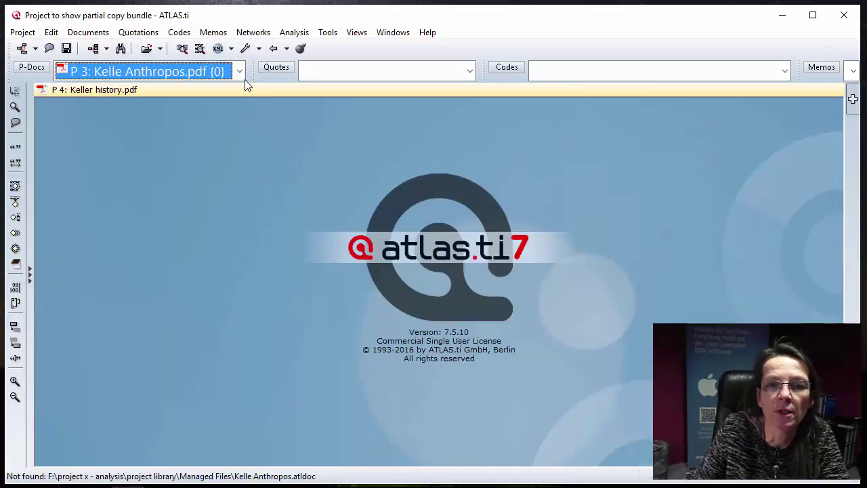
left_click(240, 72)
left_click(231, 107)
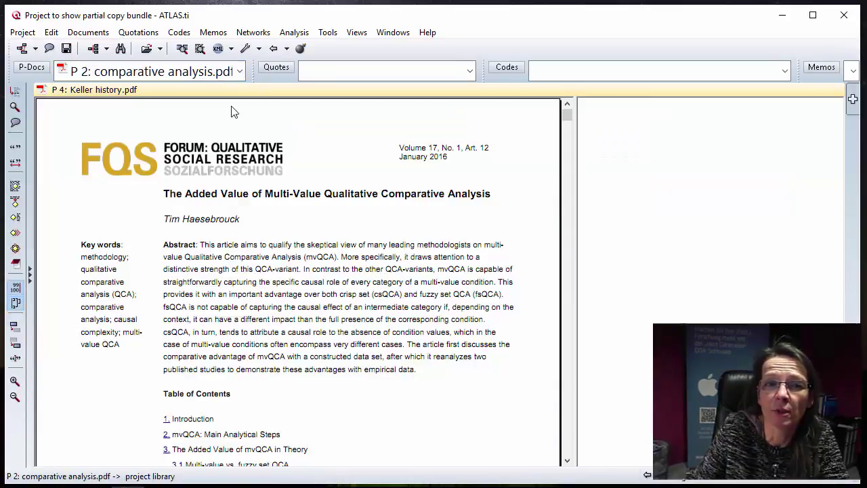
left_click(239, 72)
left_click(242, 89)
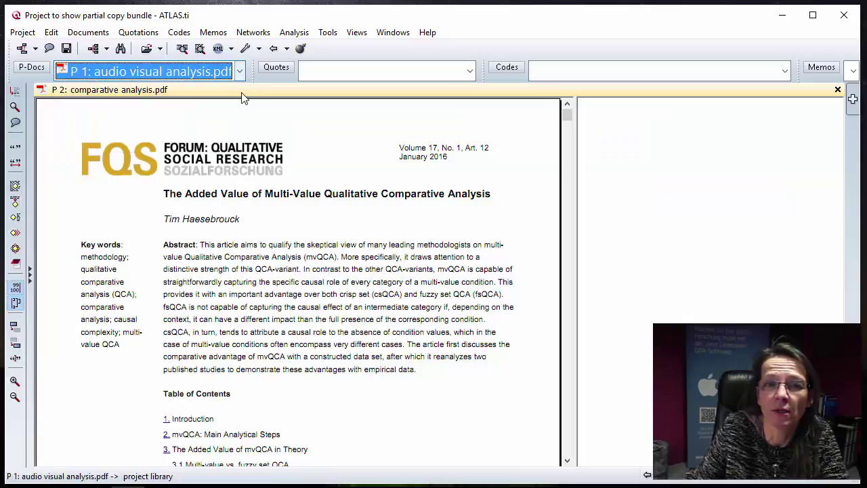
left_click(30, 68)
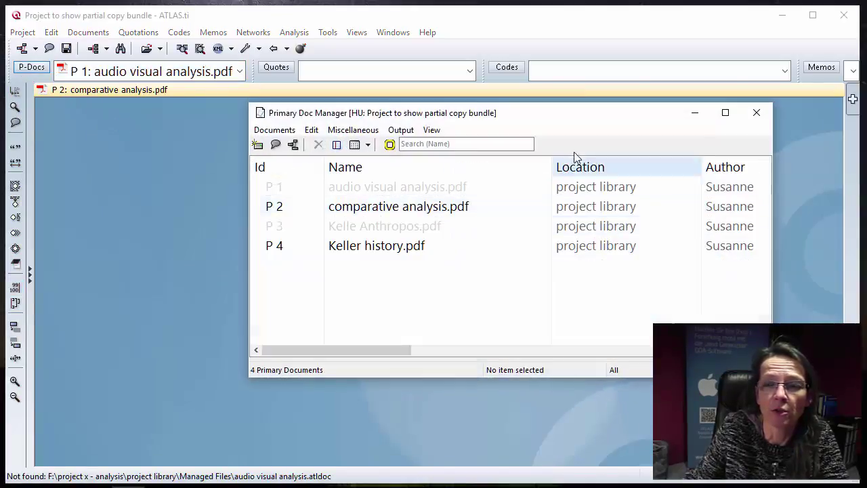
left_click_drag(535, 116, 424, 107)
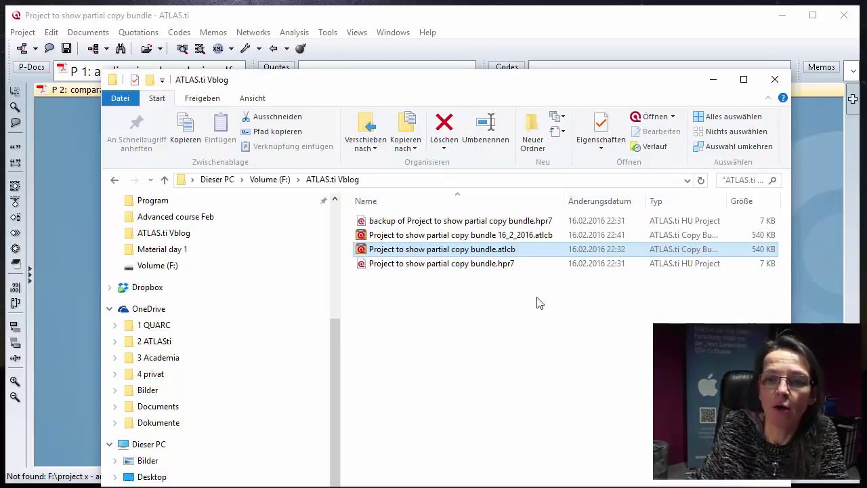
- Show the Vblog folder as extra-large icons, reposition Explorer, then minimize it
right_click(441, 297)
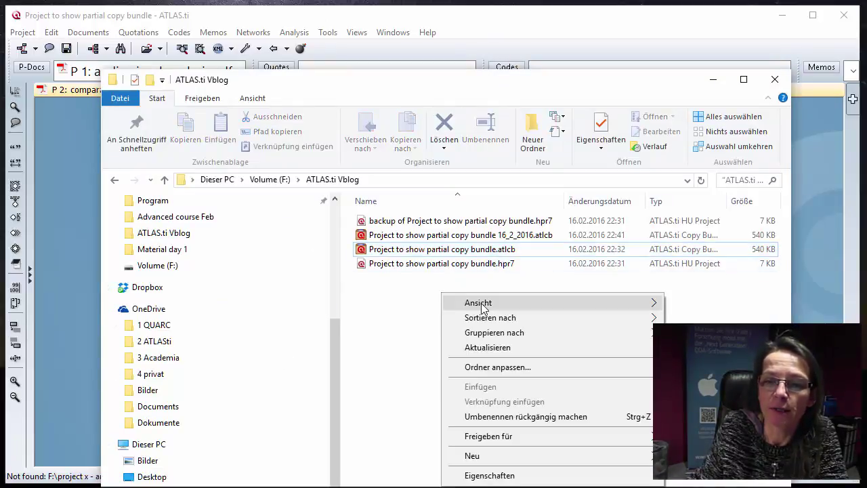
mouse_move(478, 303)
left_click(678, 305)
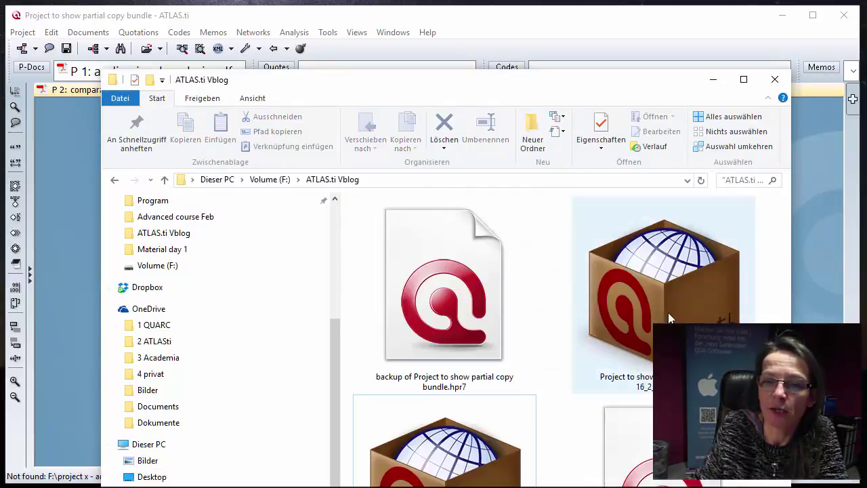
left_click_drag(522, 48, 522, 43)
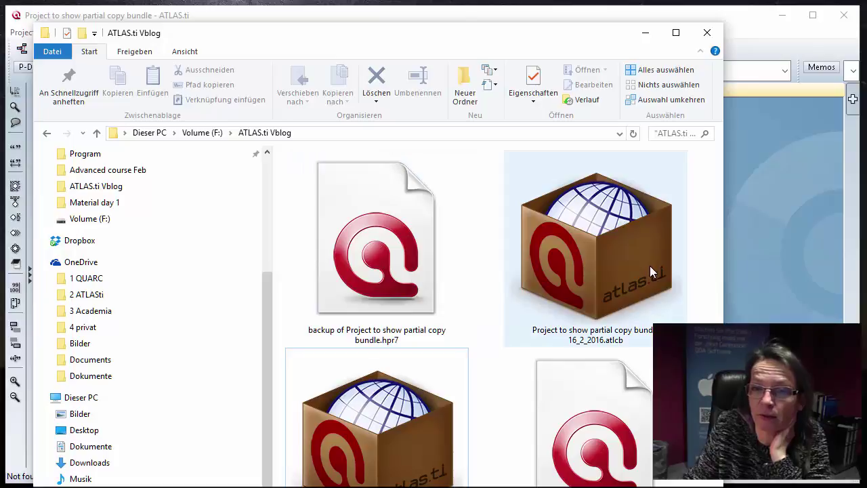
mouse_move(650, 271)
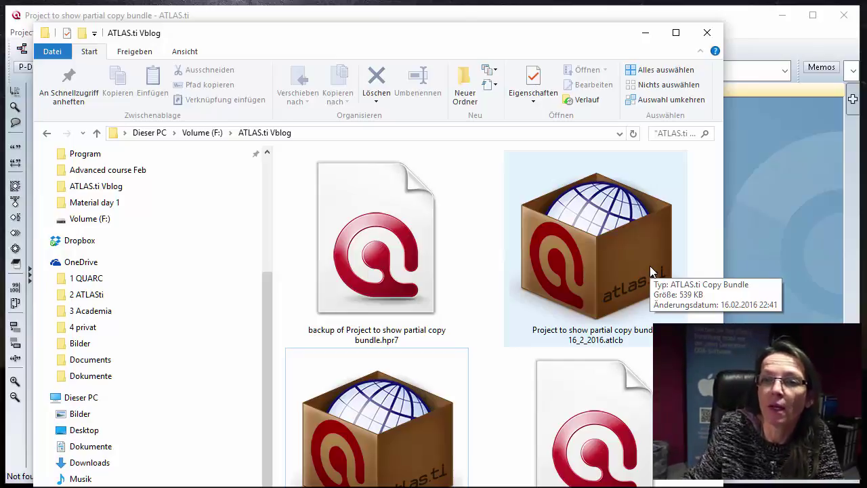
left_click(649, 38)
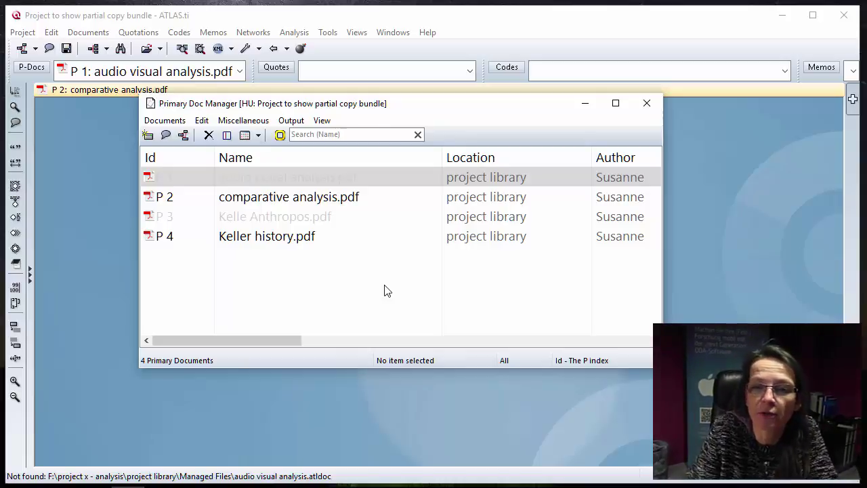
- Select the missing documents P 1 and P 3, then minimize the Primary Doc Manager
left_click(221, 216)
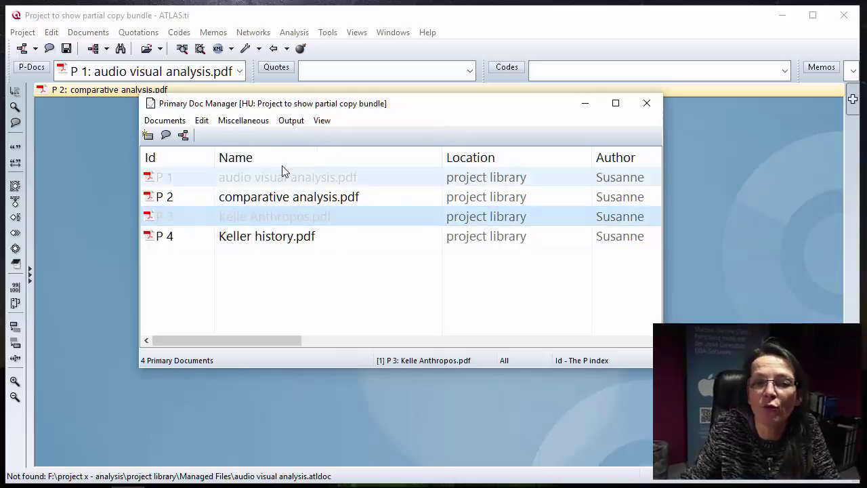
left_click(283, 177)
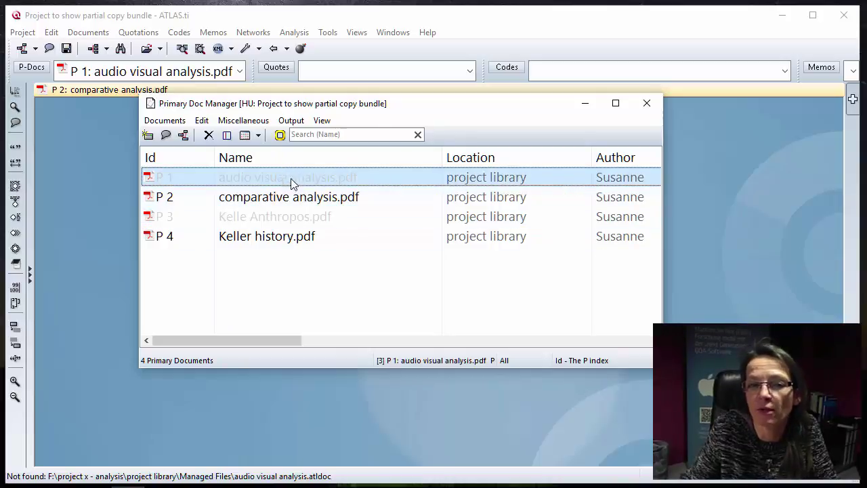
left_click(303, 219, "ctrl")
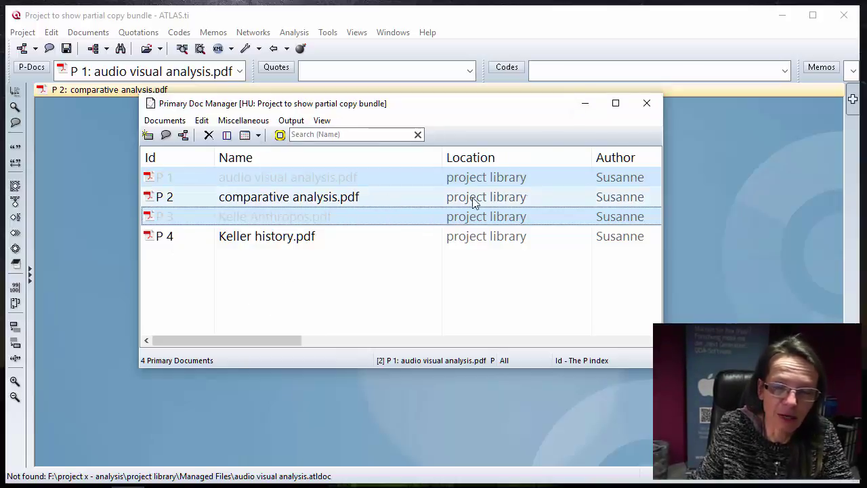
left_click(591, 105)
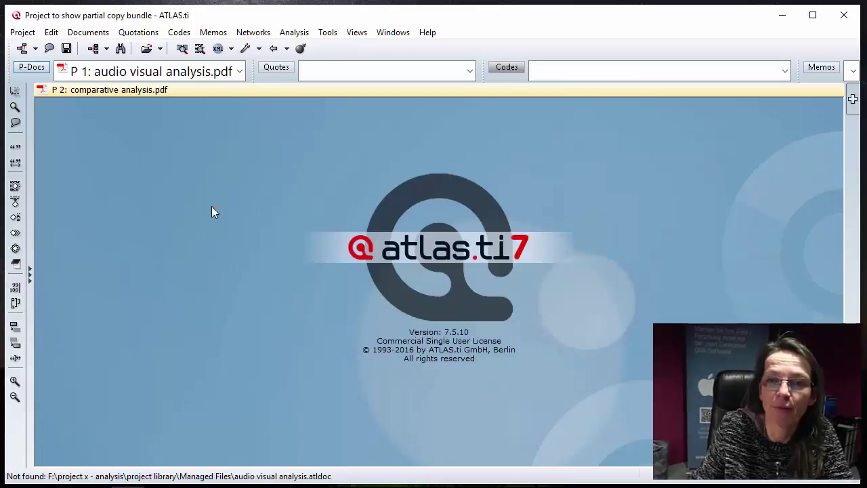